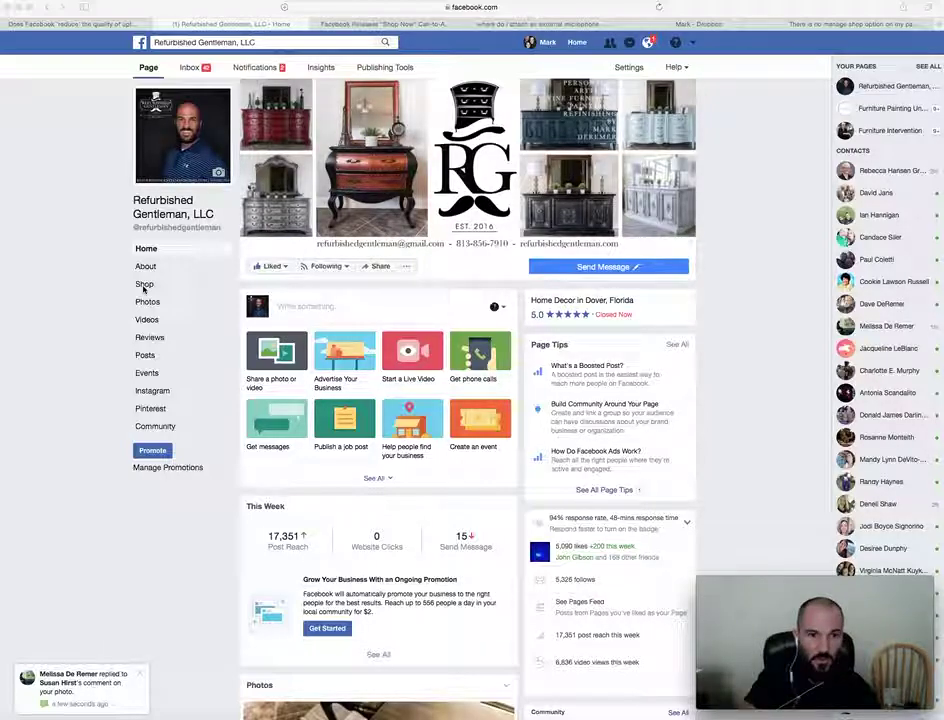
Open the Refurbished Gentleman, LLC page's Shop tab to bring up the shop info dialog.
left_click(144, 285)
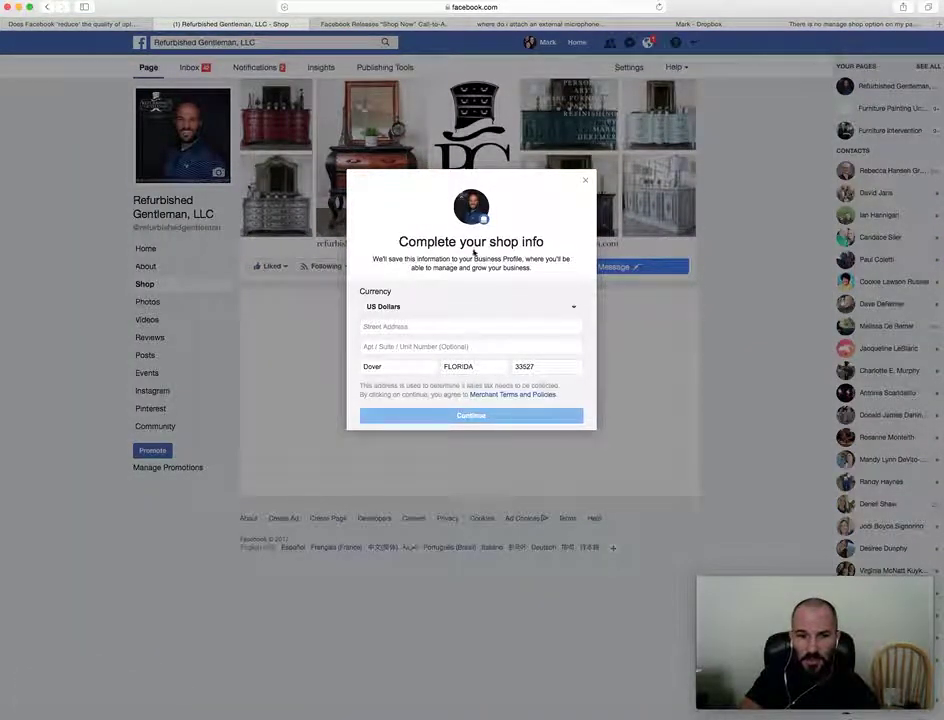
Enter the shop's street address, retype the state entry, and continue to payment options.
left_click(431, 326)
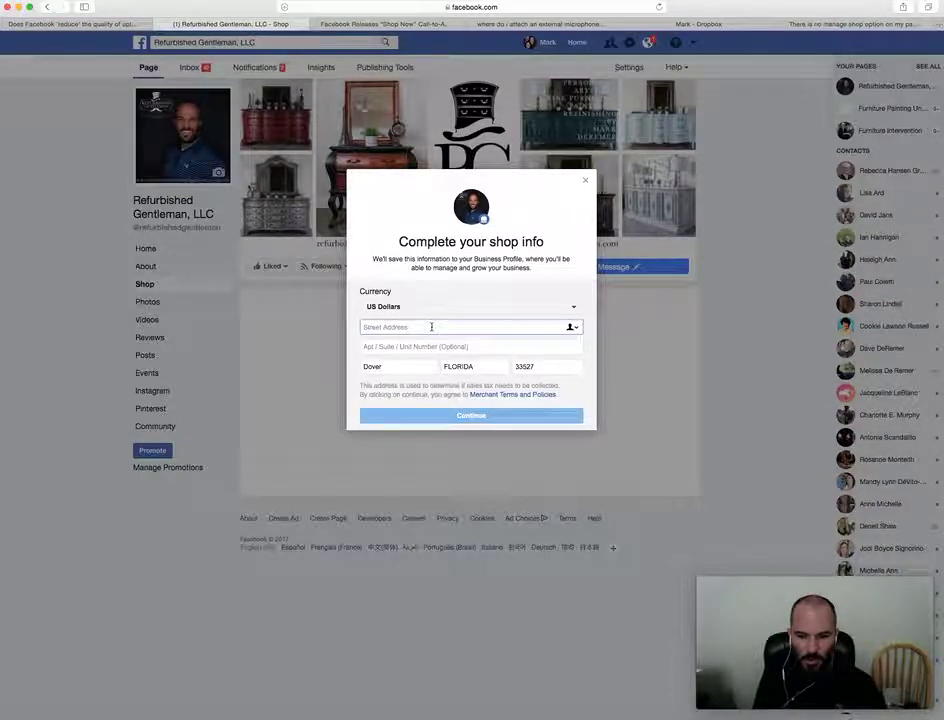
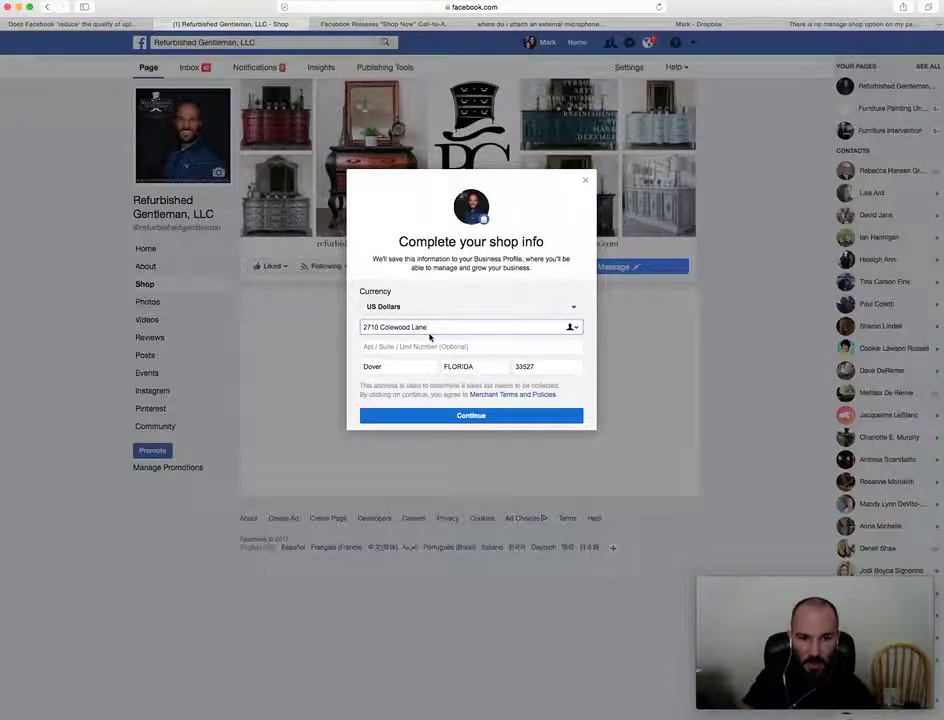
left_click(480, 364)
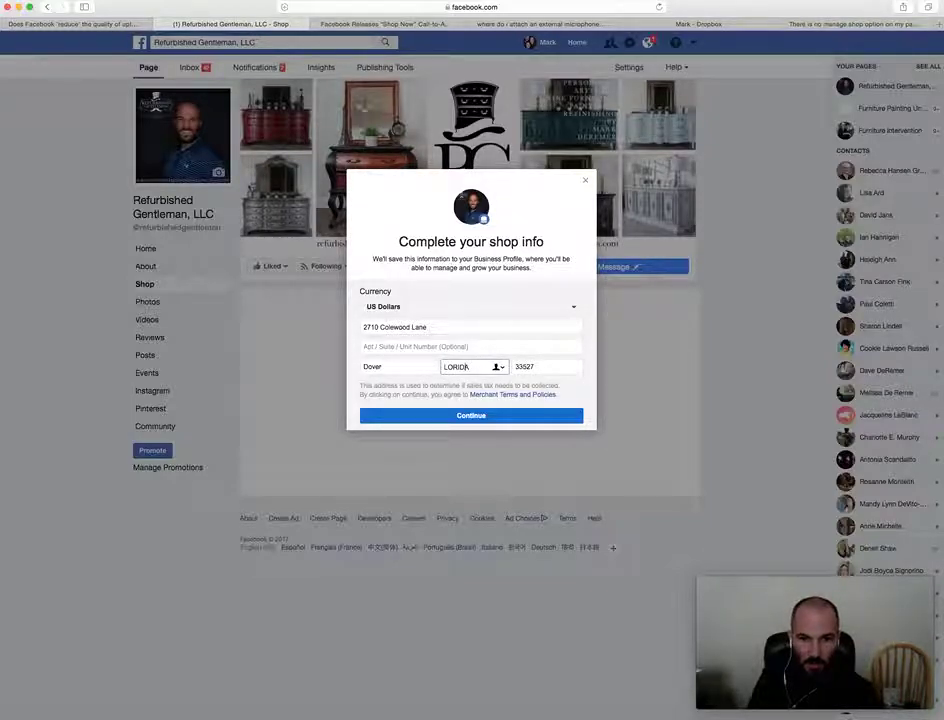
key("BackSpace")
key("BackSpace")
key("BackSpace")
key("BackSpace")
key("BackSpace")
key("BackSpace")
type("F")
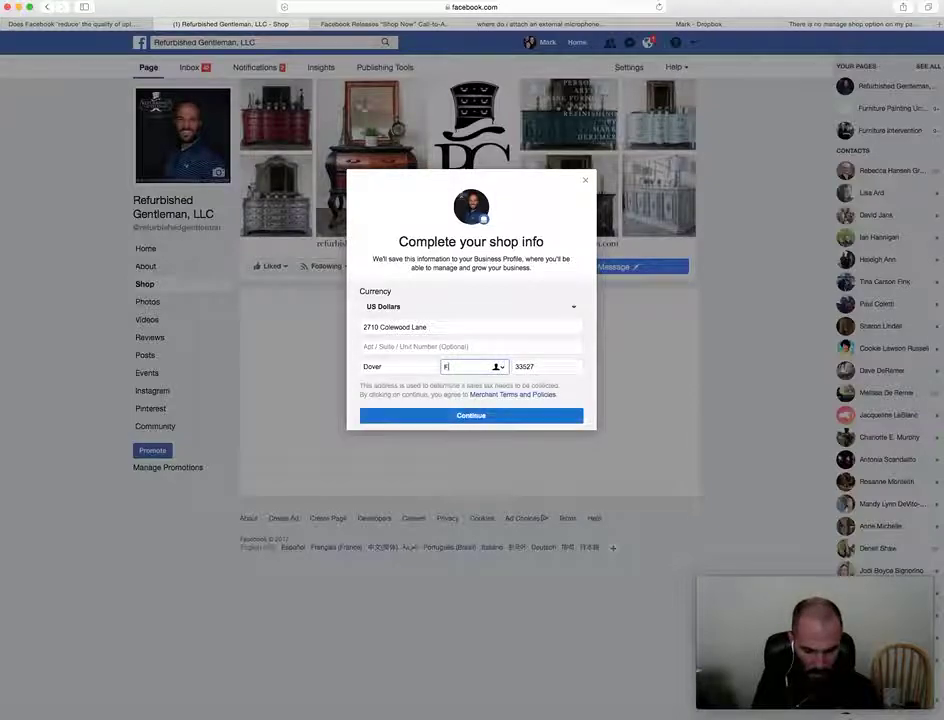
left_click(489, 413)
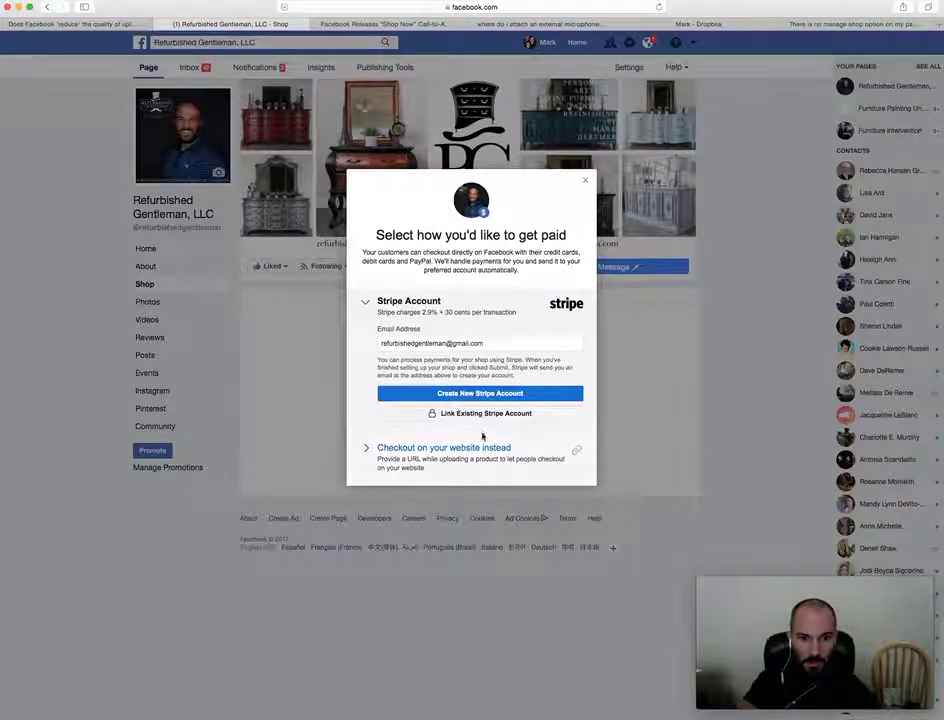
Choose checkout on your own website, dismiss the confirmation, and start a new product.
left_click(386, 447)
left_click(458, 393)
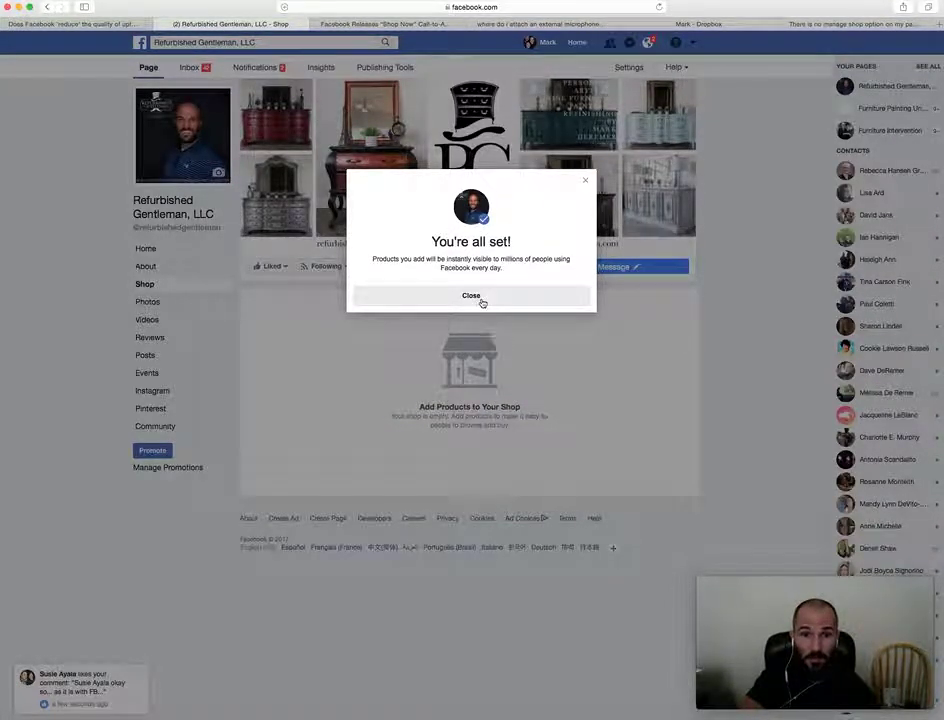
left_click(449, 298)
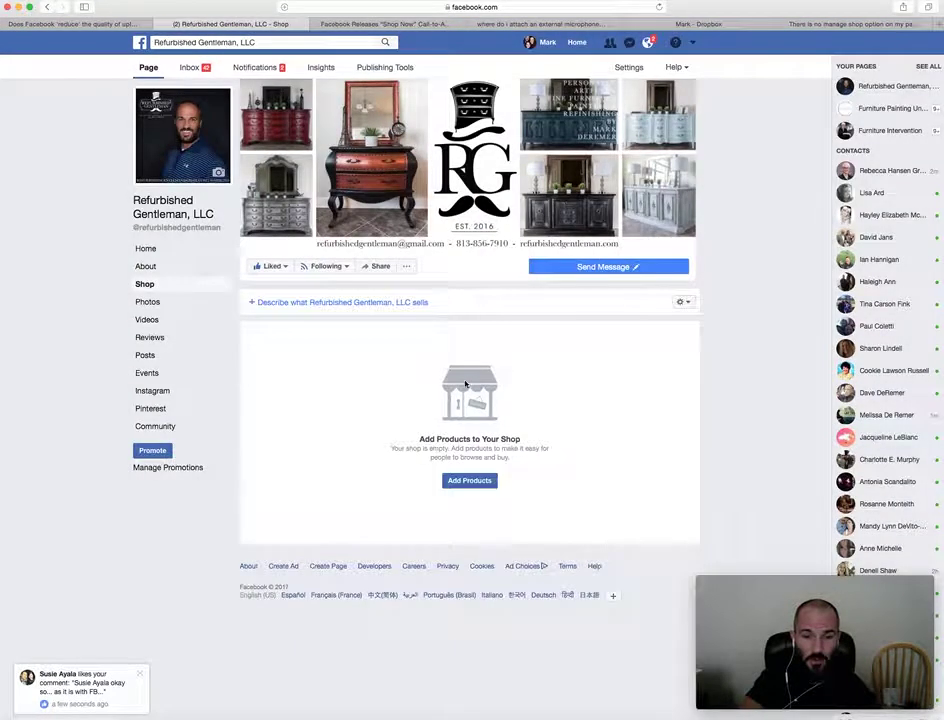
left_click(465, 483)
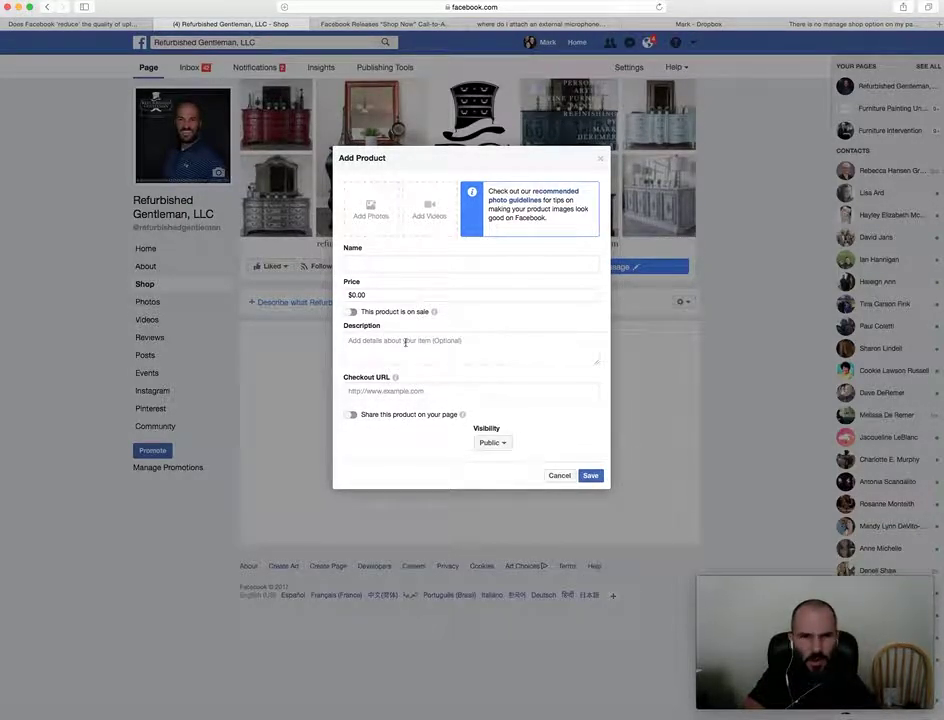
Add the dresser photo from the page's existing photos to the product.
left_click(370, 207)
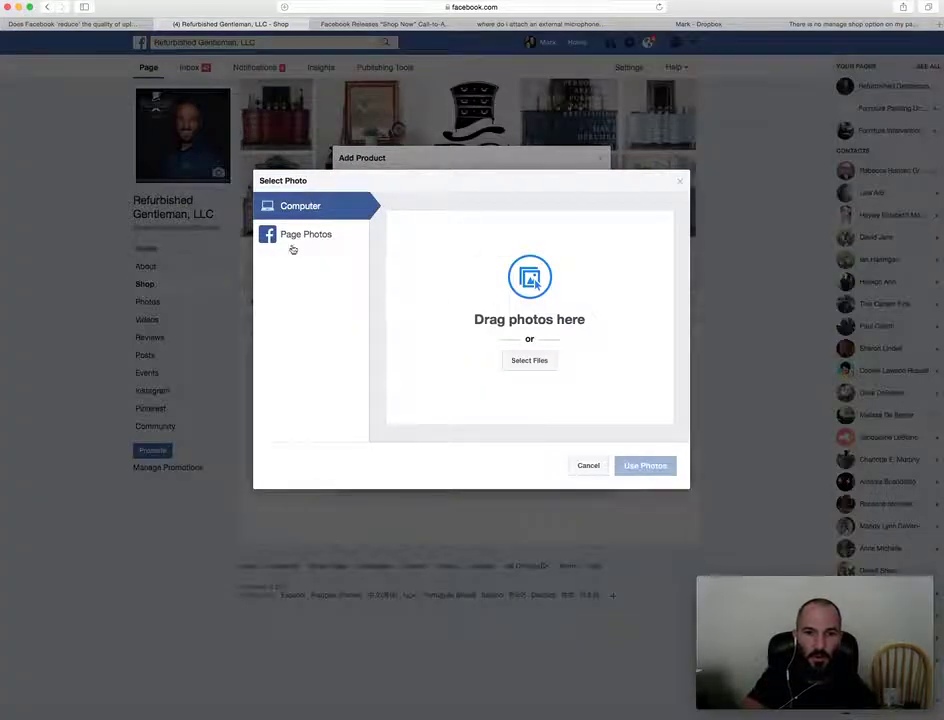
left_click(310, 236)
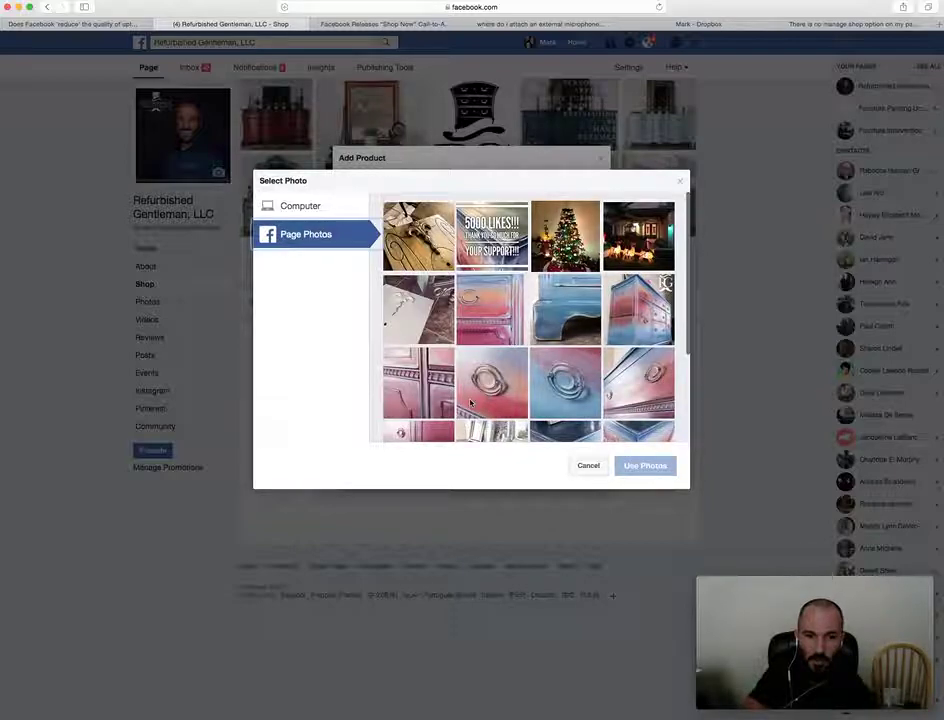
scroll(470, 402, "down", 10)
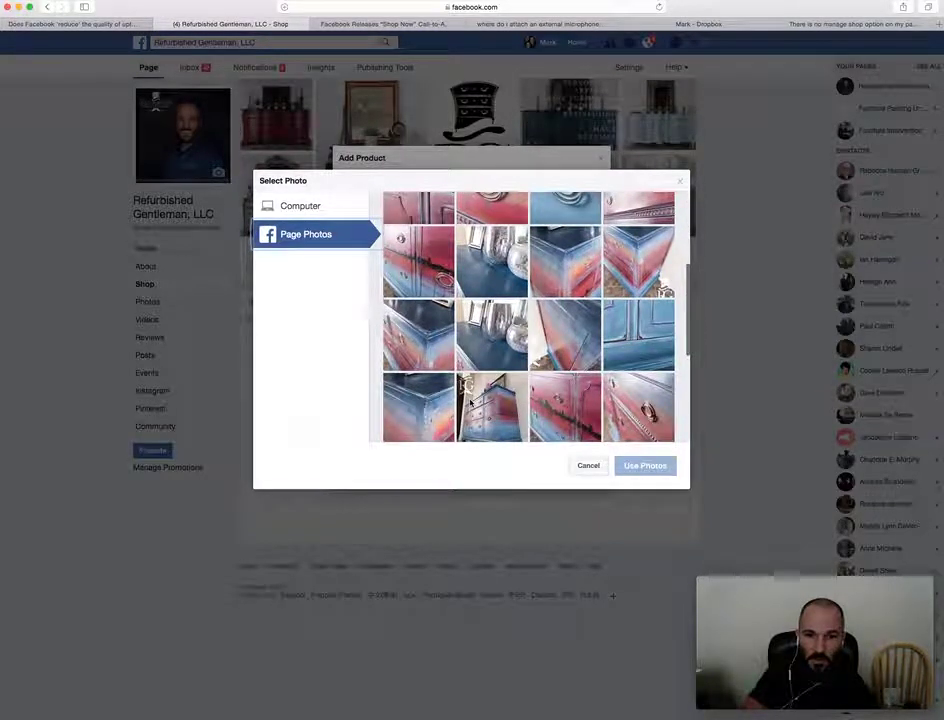
scroll(470, 402, "down", 5)
left_click(506, 371)
double_click(506, 371)
Give the product name 'test', price $650.00 and description 'test', then open a new tab.
left_click(376, 262)
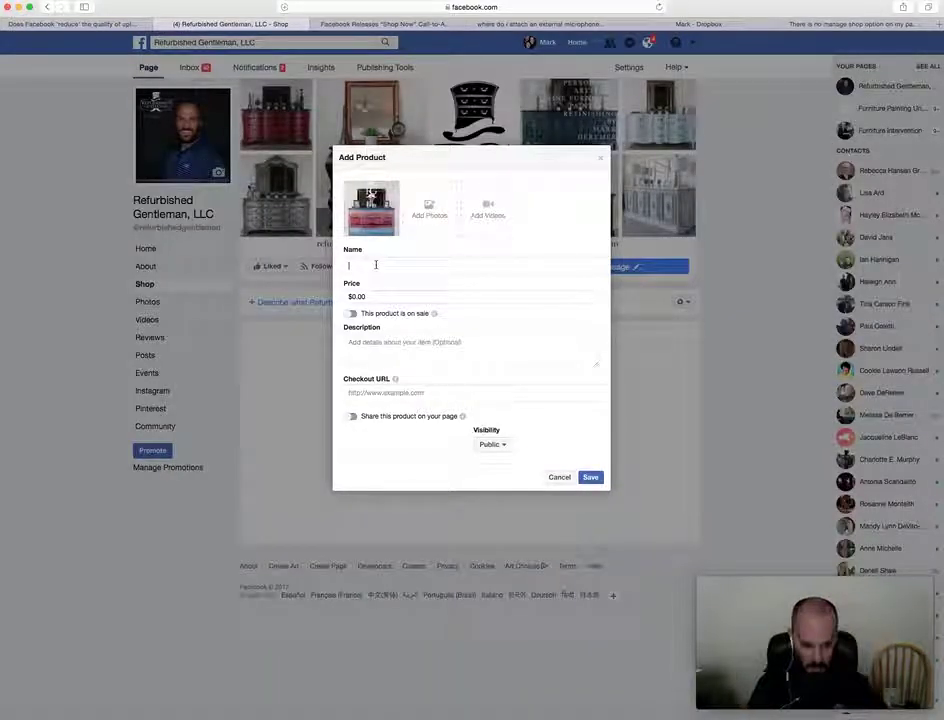
left_click(378, 295)
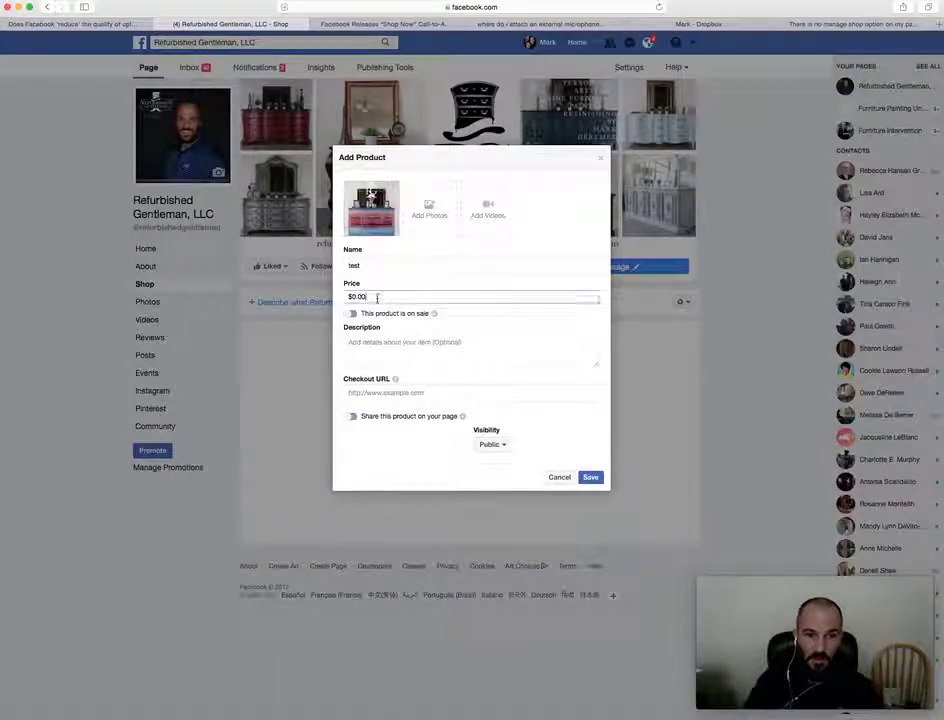
left_click_drag(376, 296, 320, 293)
type("$6")
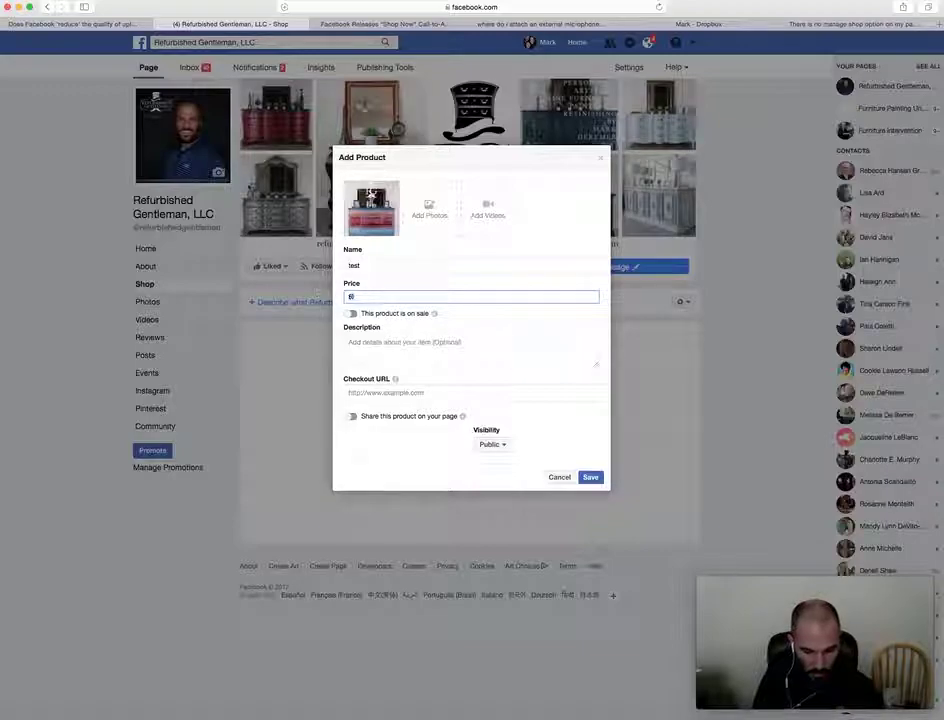
type("50")
left_click(391, 352)
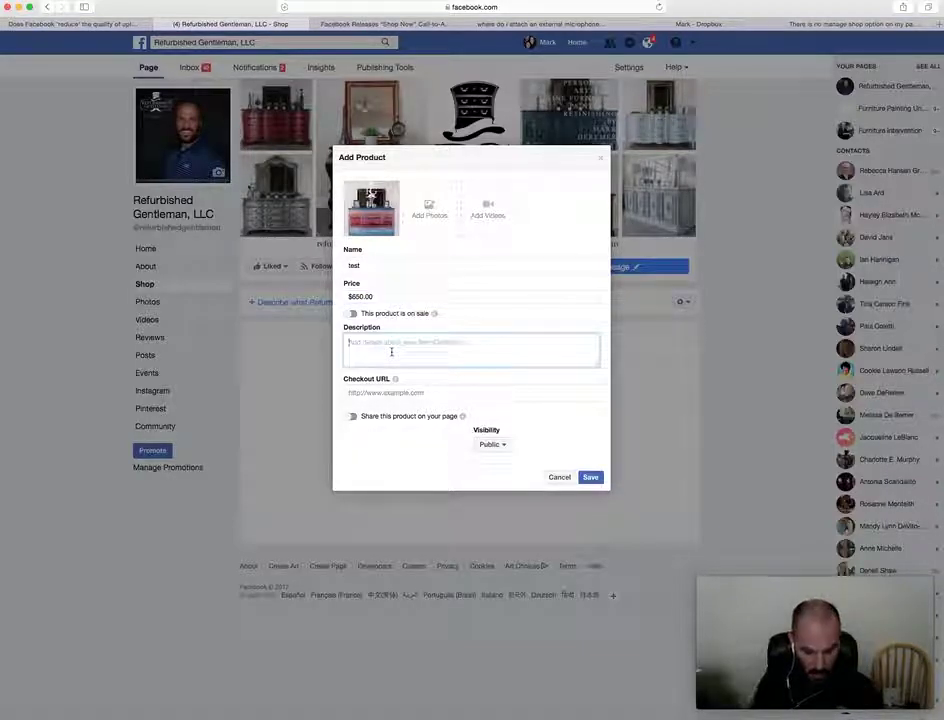
type("test")
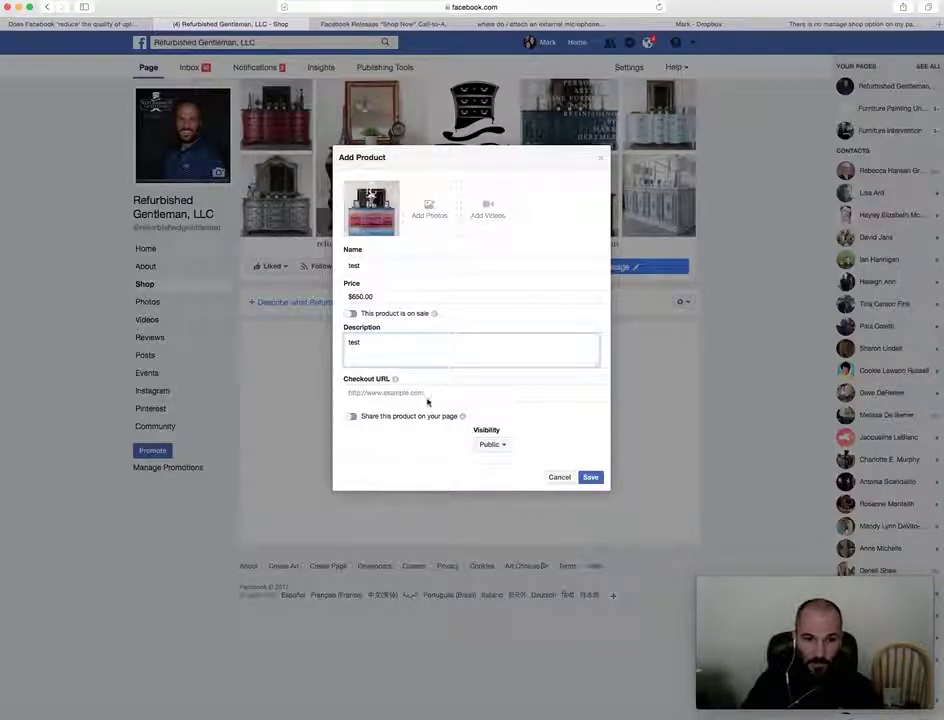
left_click(421, 392)
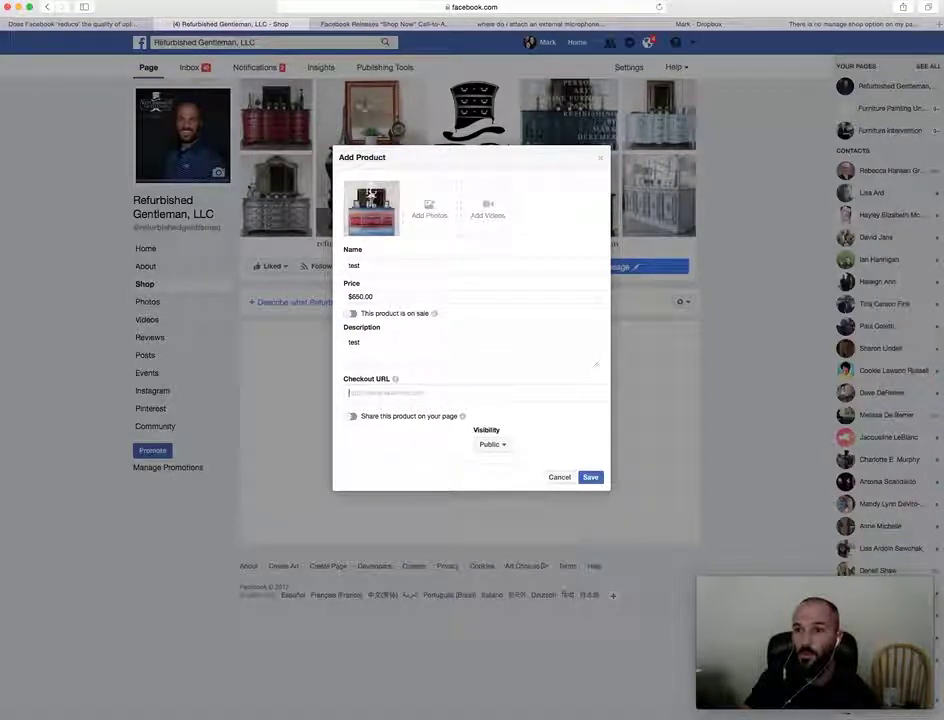
key("super+t")
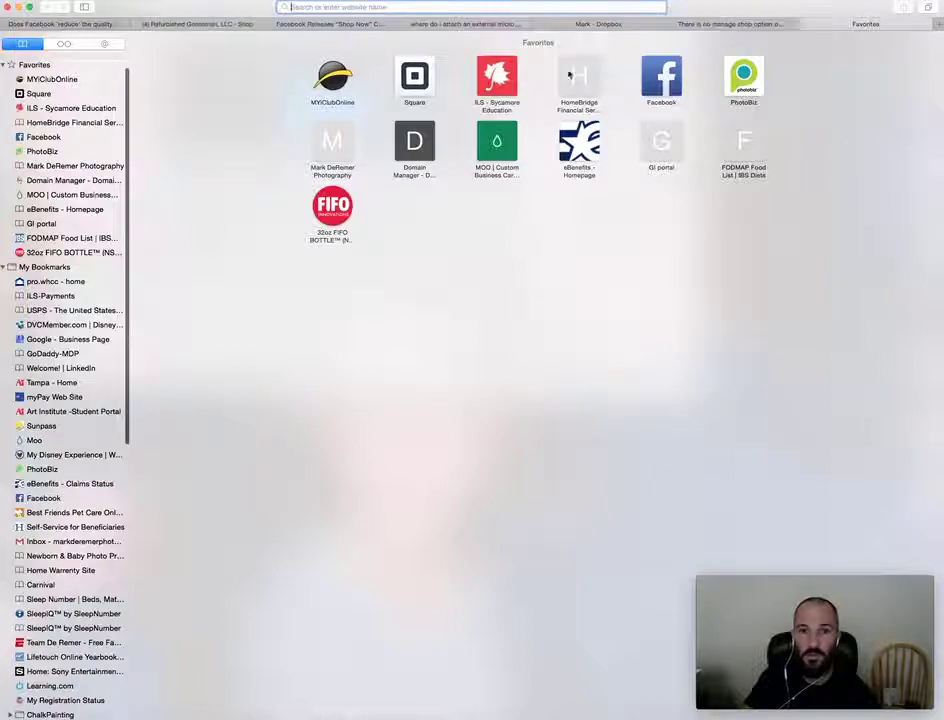
Copy the Refurbished Gentleman page's facebook.com URL and paste it as the Checkout URL.
left_click(669, 85)
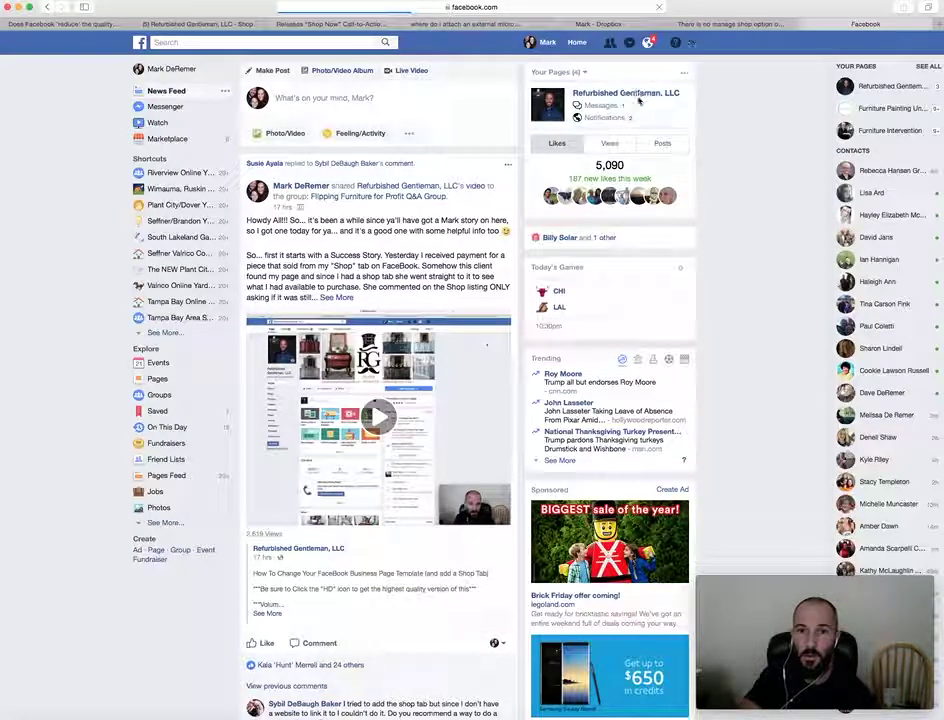
left_click(639, 94)
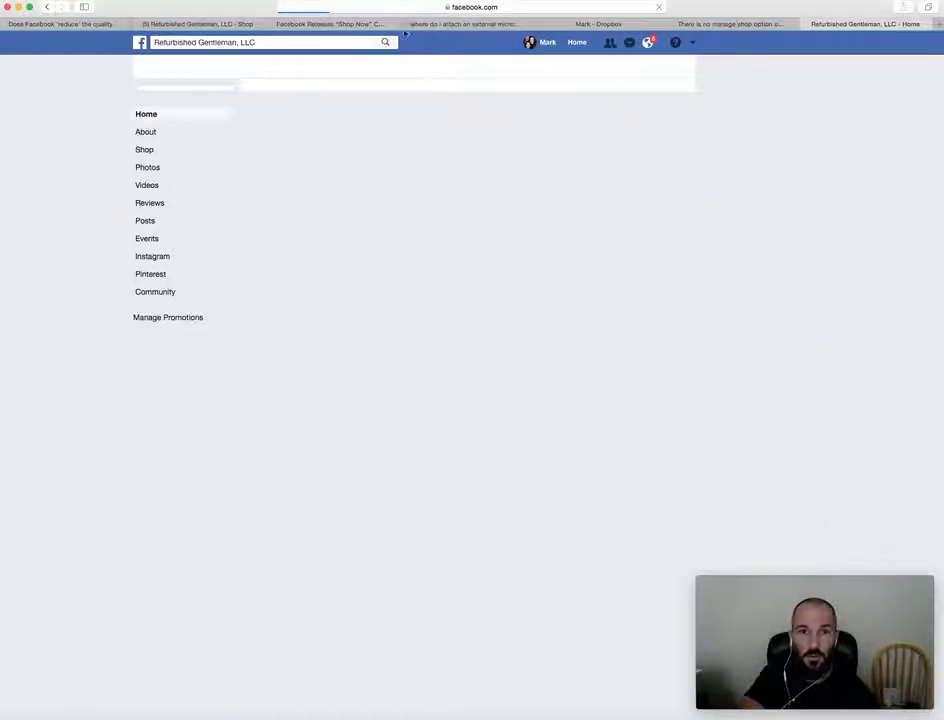
left_click(519, 10)
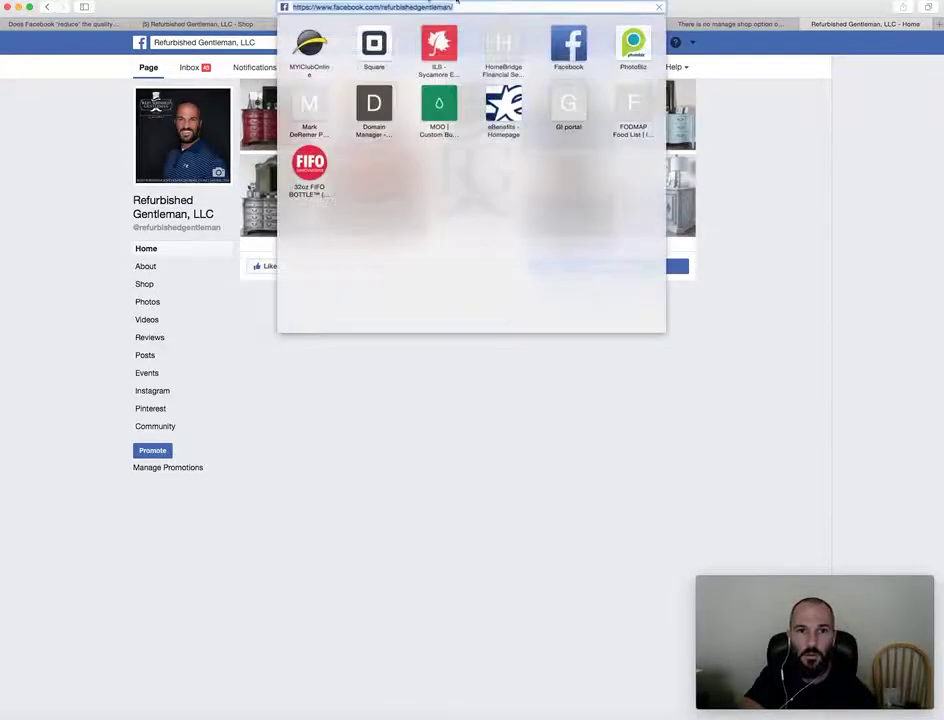
right_click(405, 9)
left_click(422, 20)
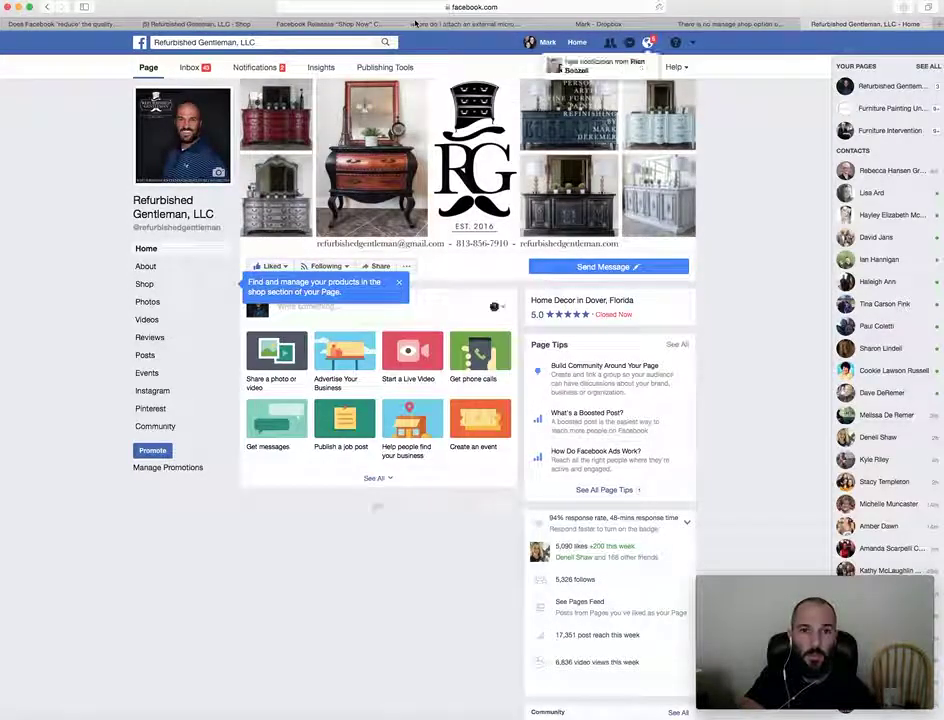
left_click(197, 24)
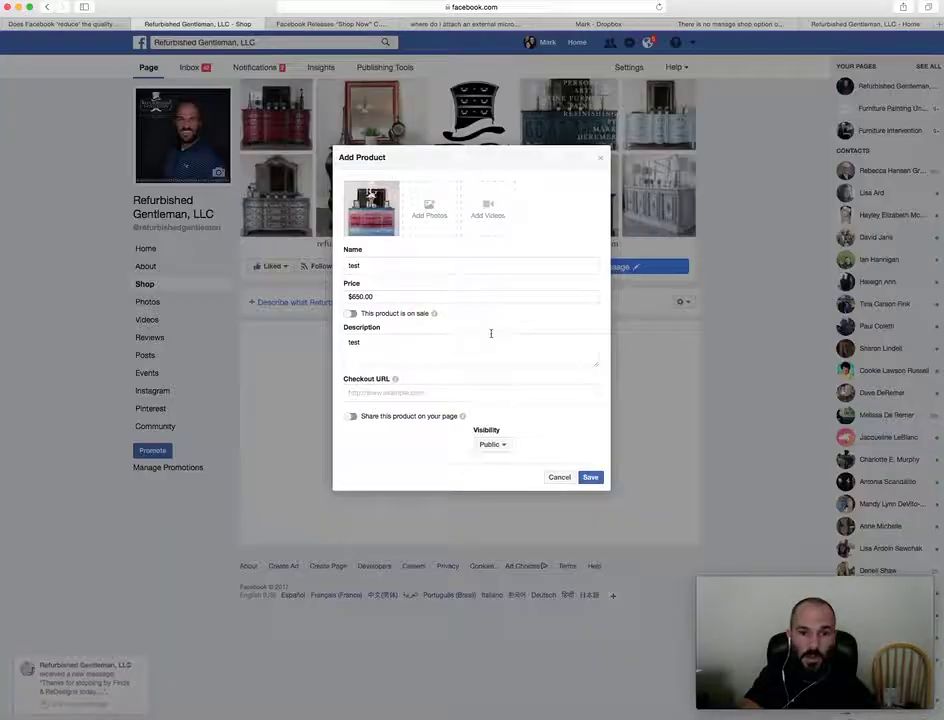
right_click(372, 392)
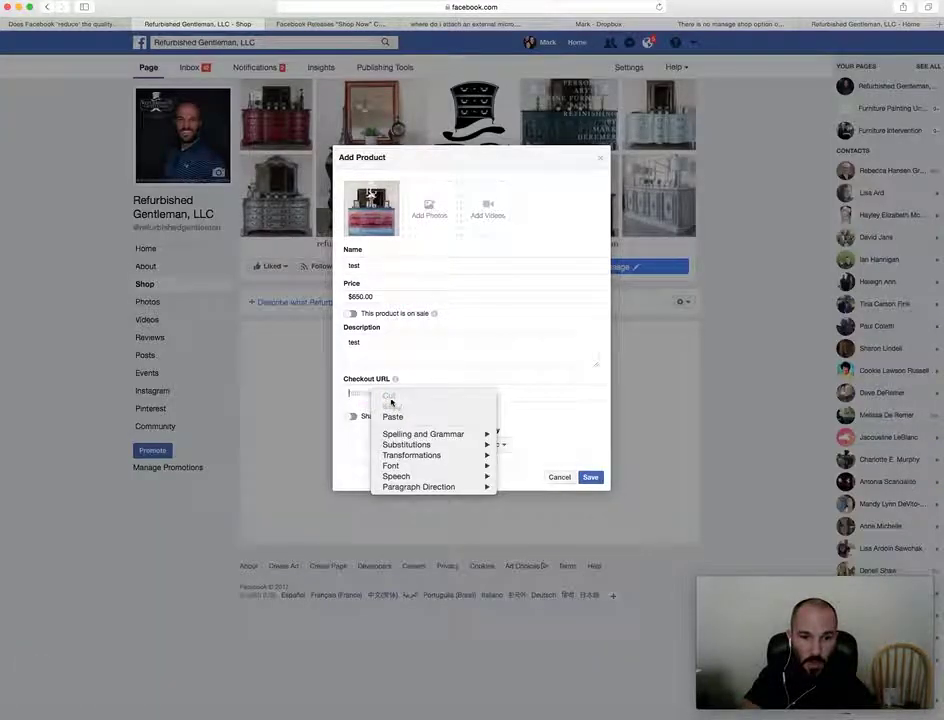
left_click(392, 416)
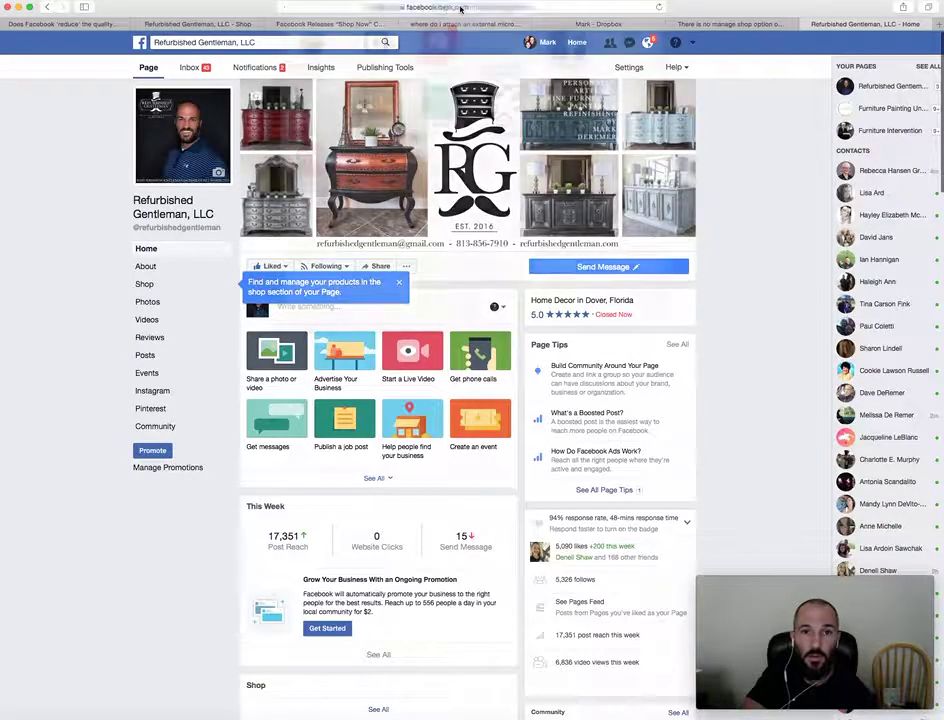
Recopy the page URL, paste it into Checkout URL again, and save the test product.
left_click(461, 8)
right_click(400, 8)
left_click(405, 19)
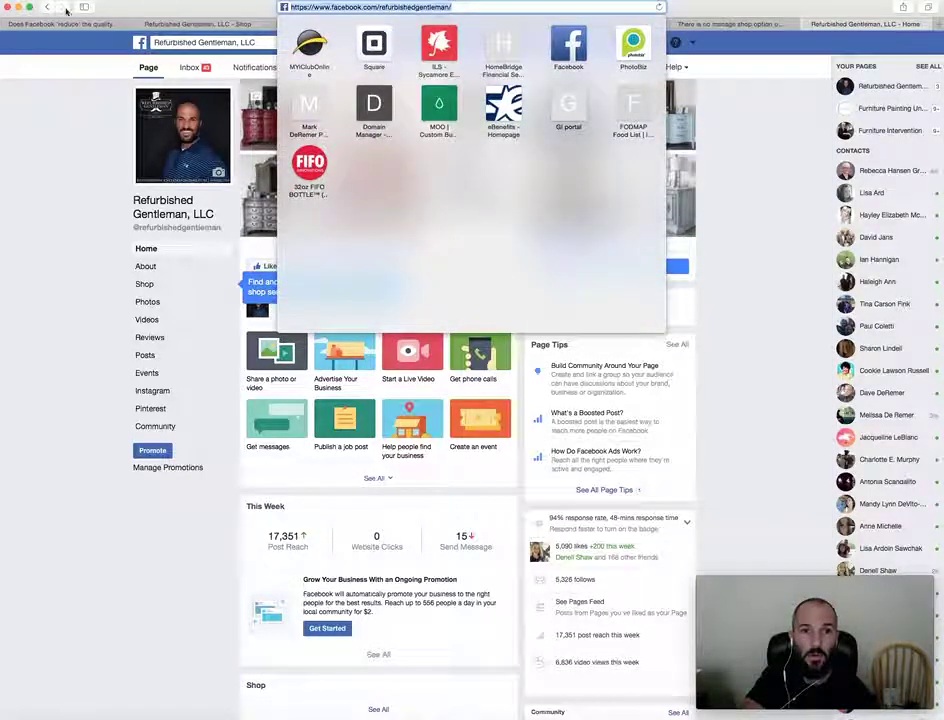
left_click(152, 23)
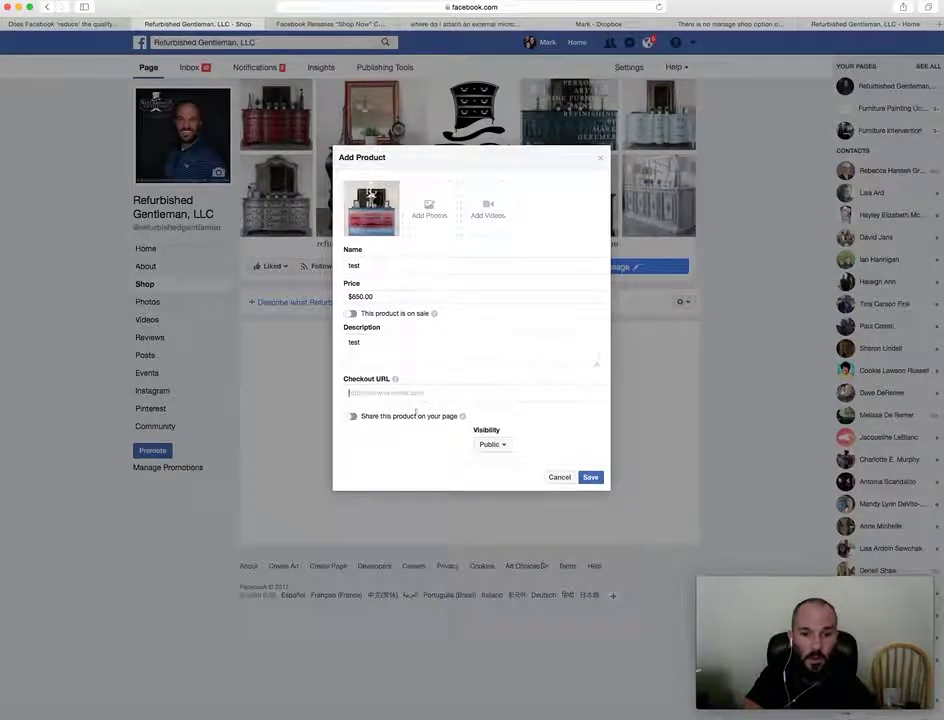
right_click(386, 393)
left_click(408, 421)
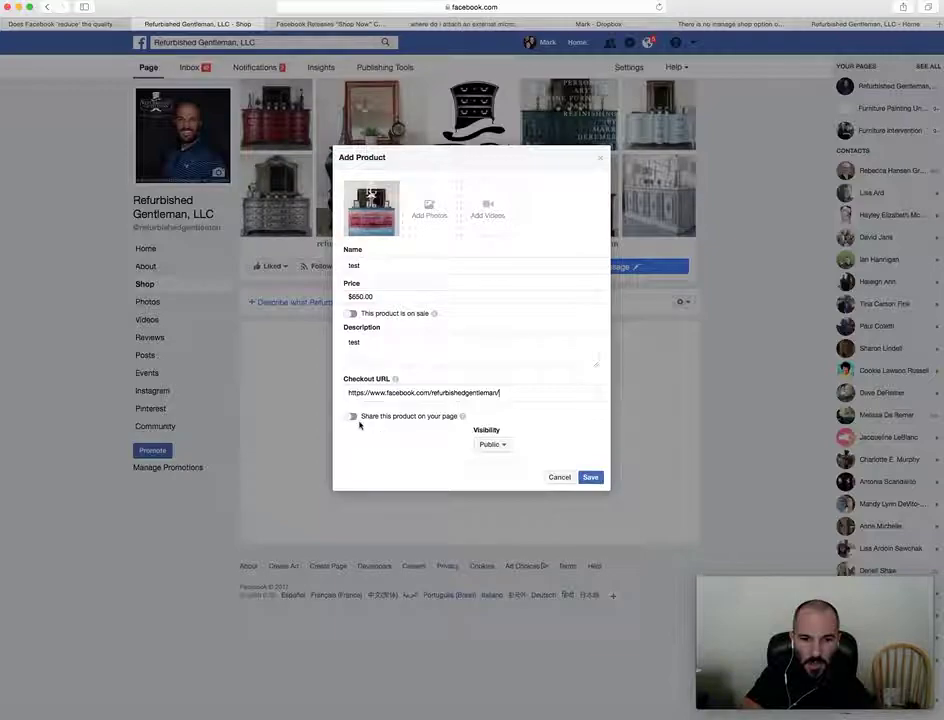
left_click(585, 478)
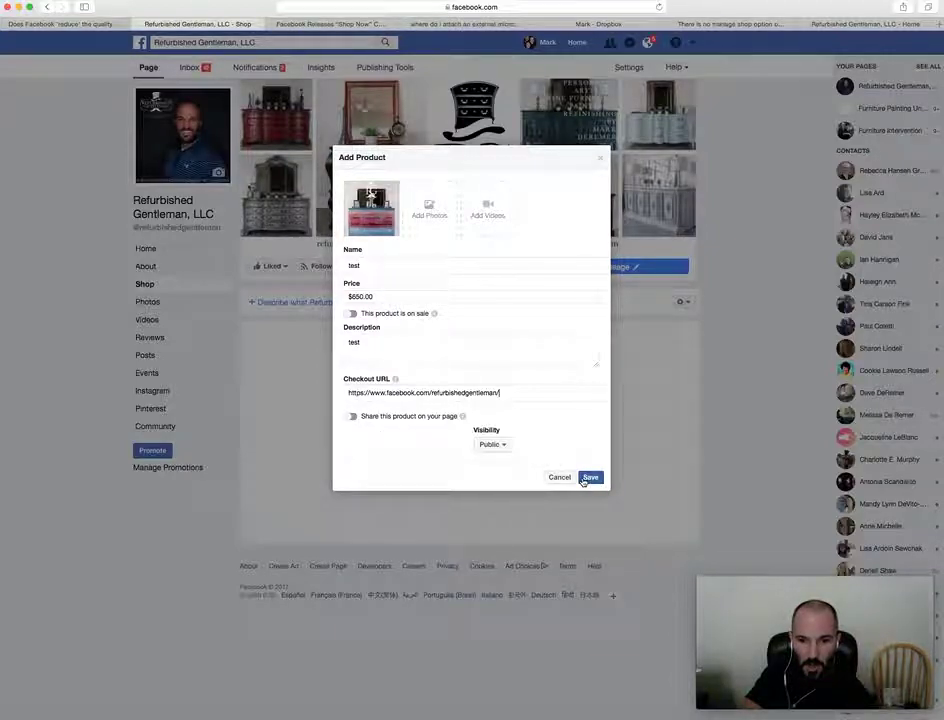
left_click(590, 478)
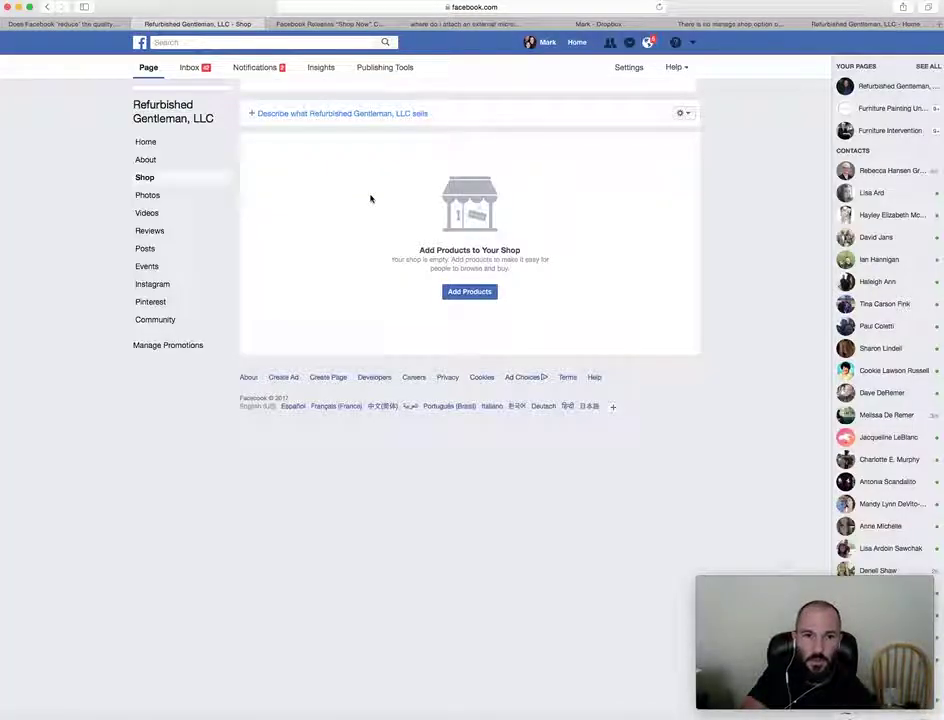
Reload, go to the page's Home view, dismiss the products tip, and scroll to the Shop section.
left_click(659, 8)
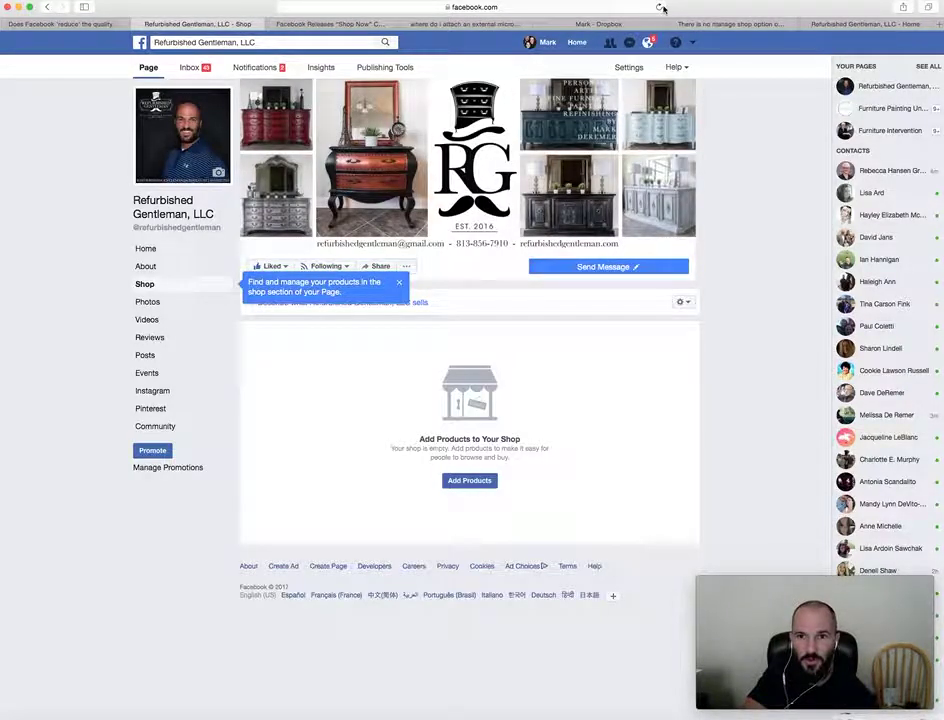
left_click(660, 8)
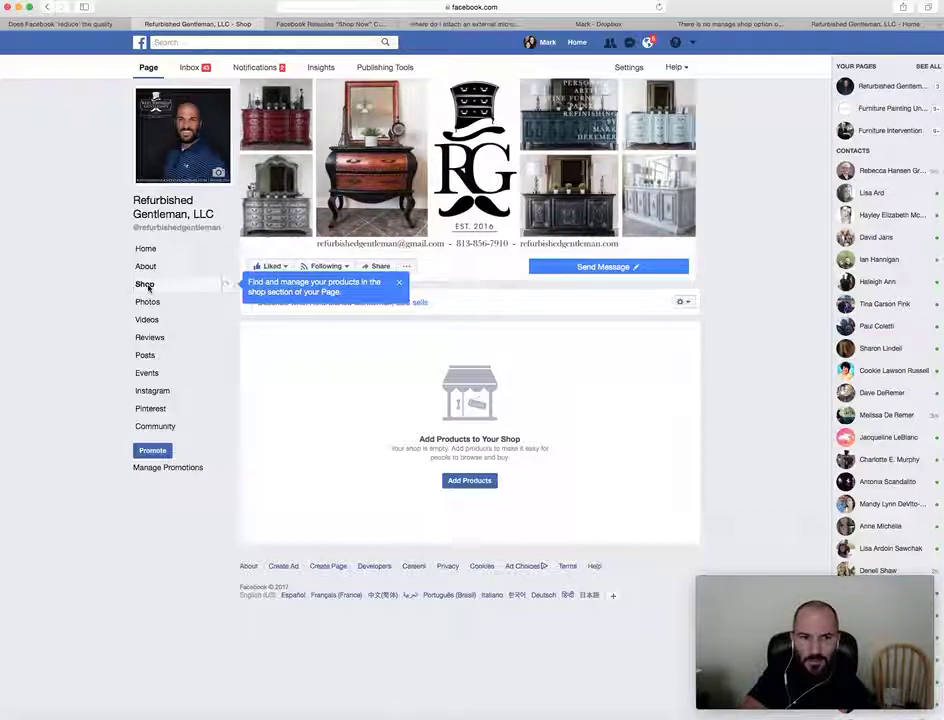
left_click(145, 248)
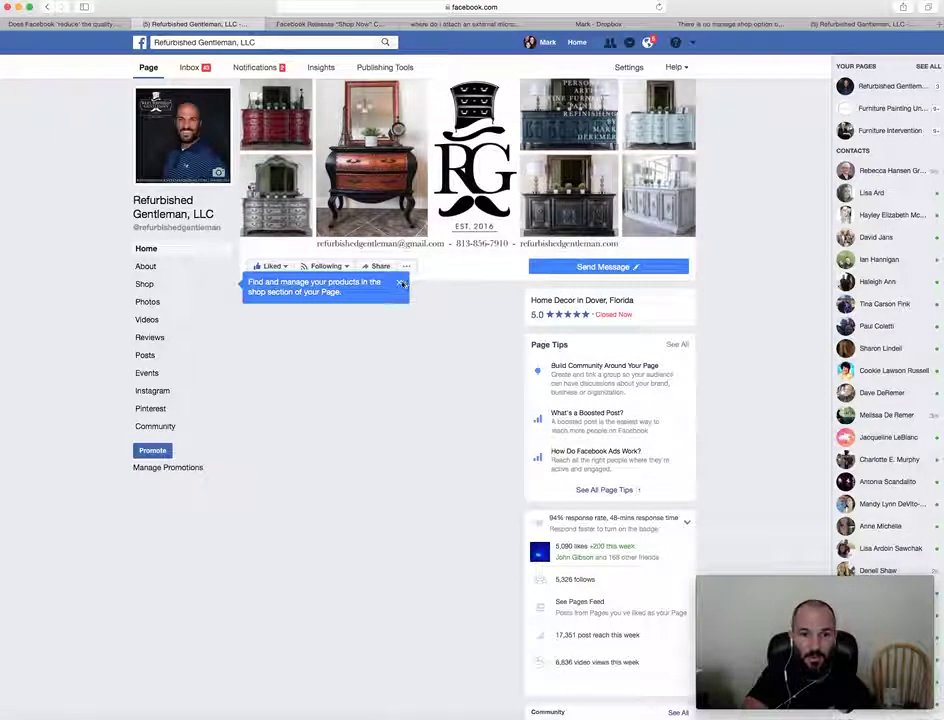
left_click(398, 283)
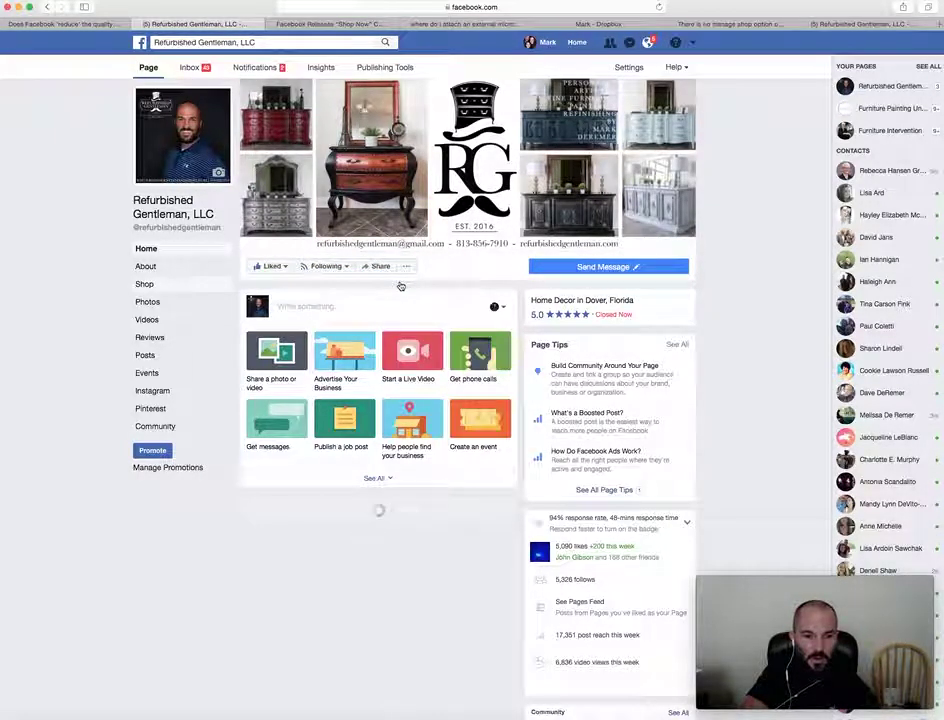
scroll(400, 286, "down", 1)
scroll(400, 286, "down", 5)
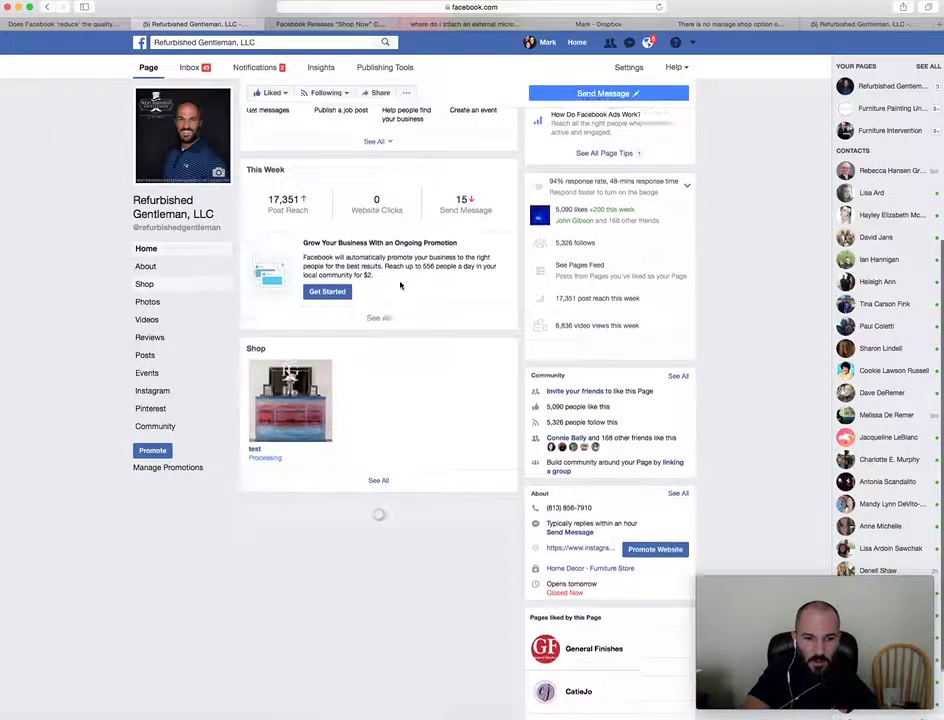
Open the 'test' dresser product from the Shop section to view its $650.00 details.
left_click(282, 403)
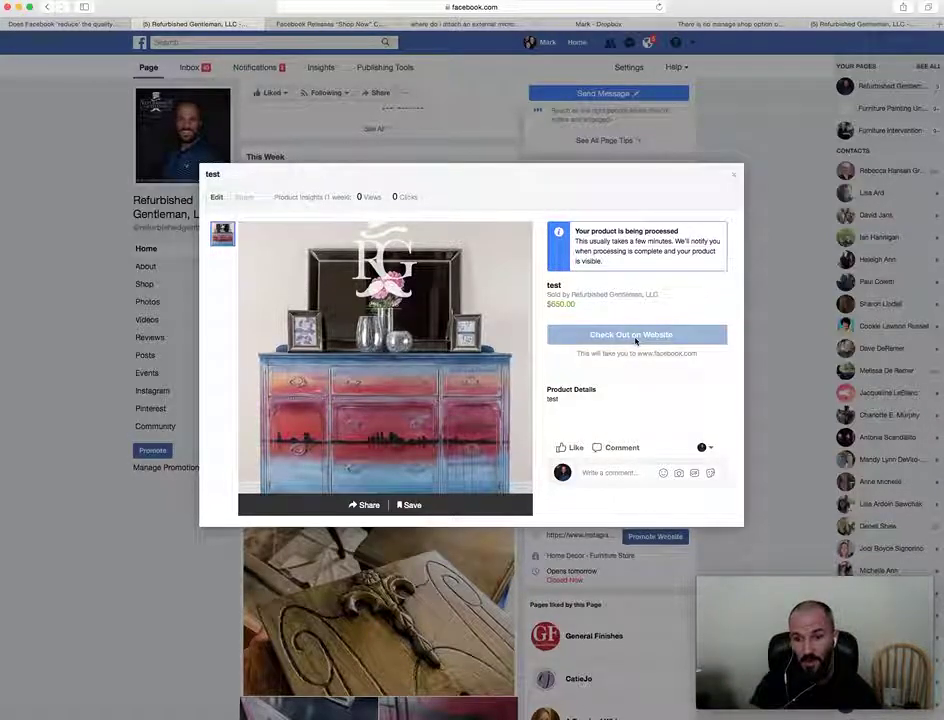
Close the test product's details dialog and scroll back up the Home timeline.
left_click(731, 178)
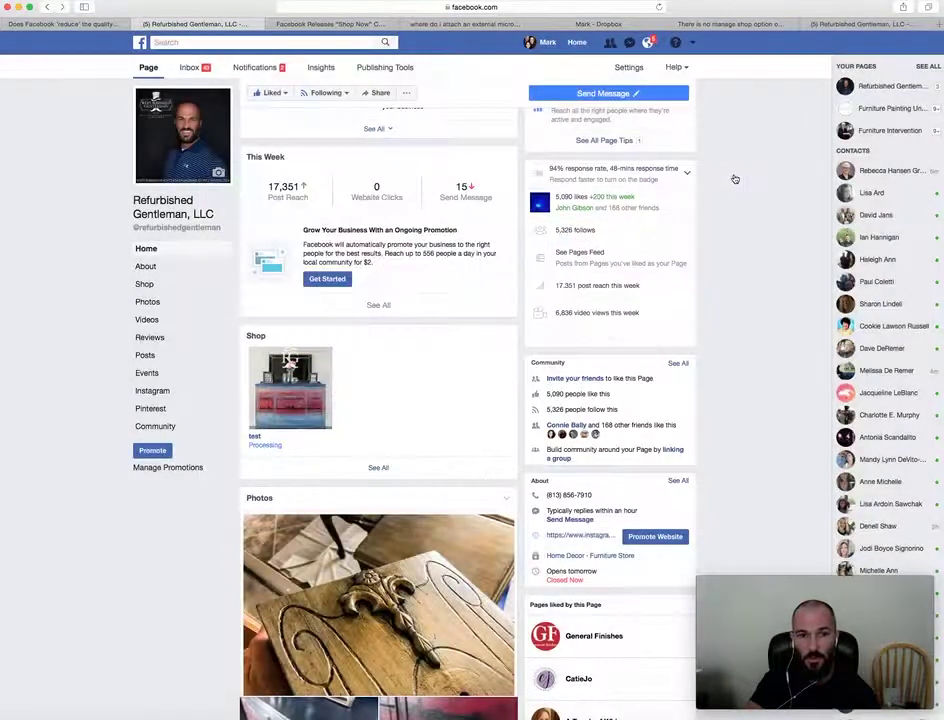
scroll(315, 385, "up", 5)
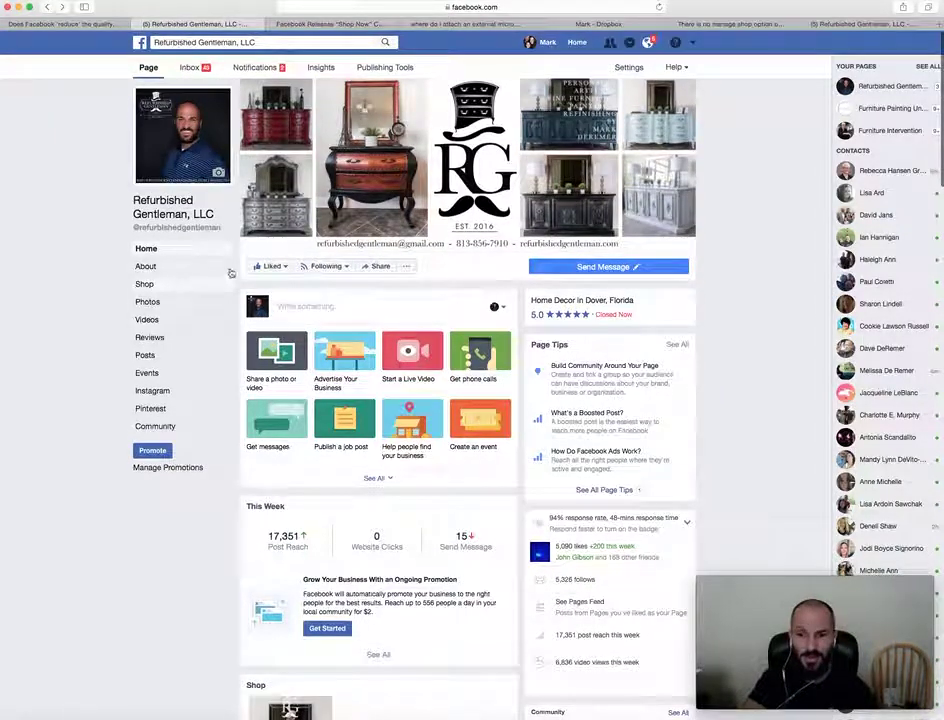
mouse_move(320, 267)
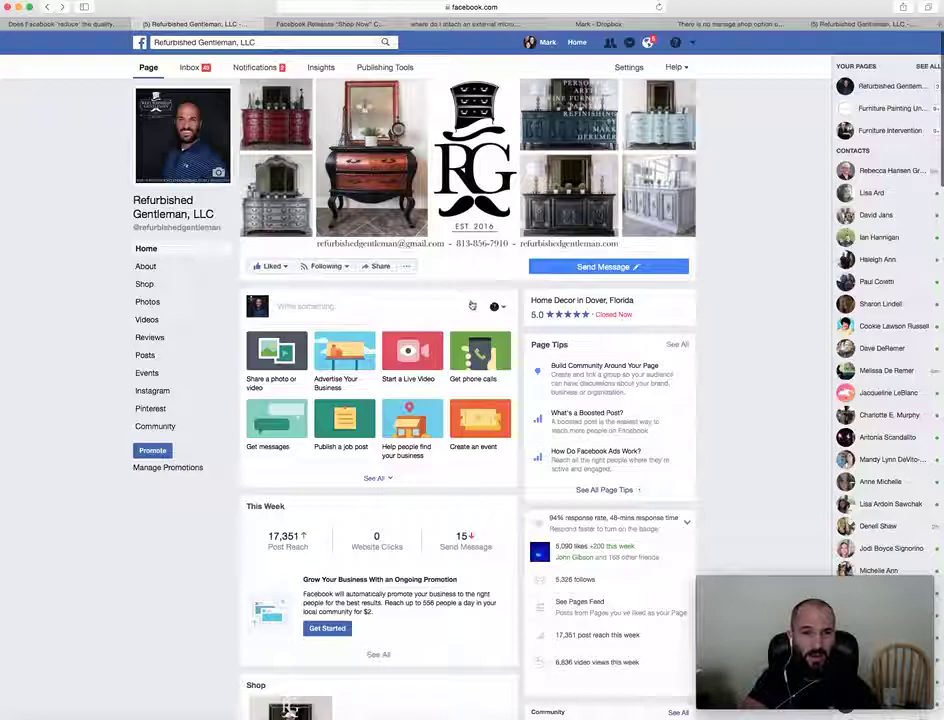